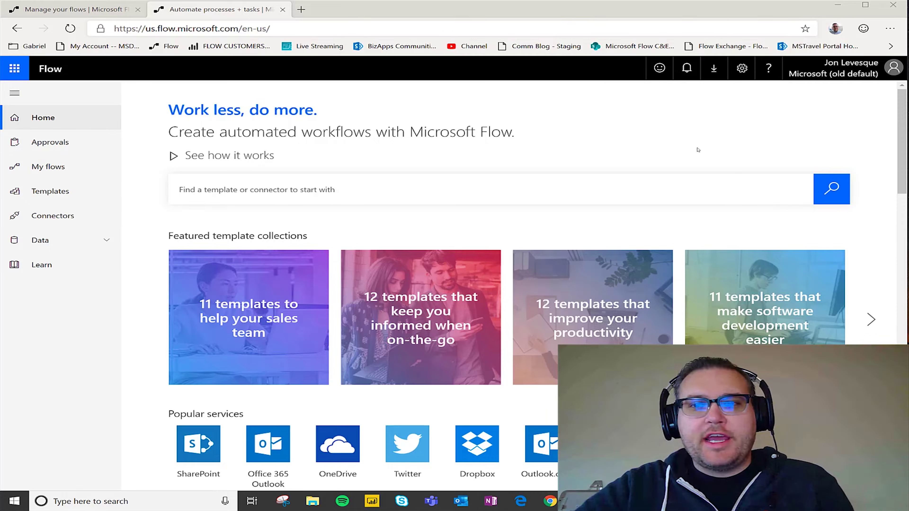
Open Connections from the settings gear and locate the Microsoft Forms row marked Can't sign in.
click(743, 72)
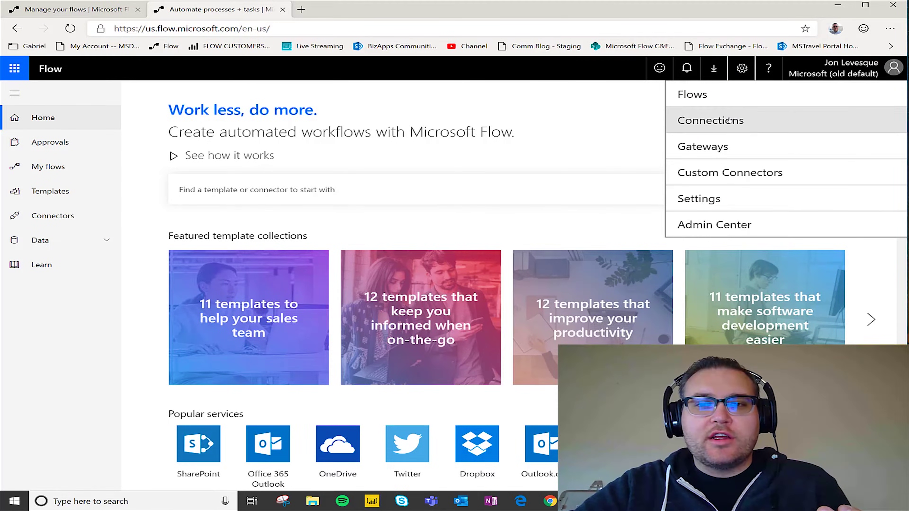
click(730, 122)
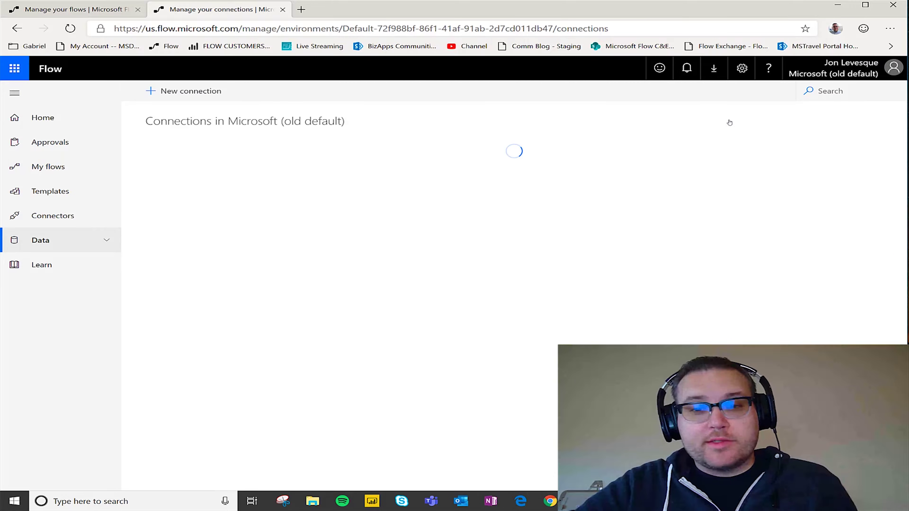
scroll(386, 204, down, 15)
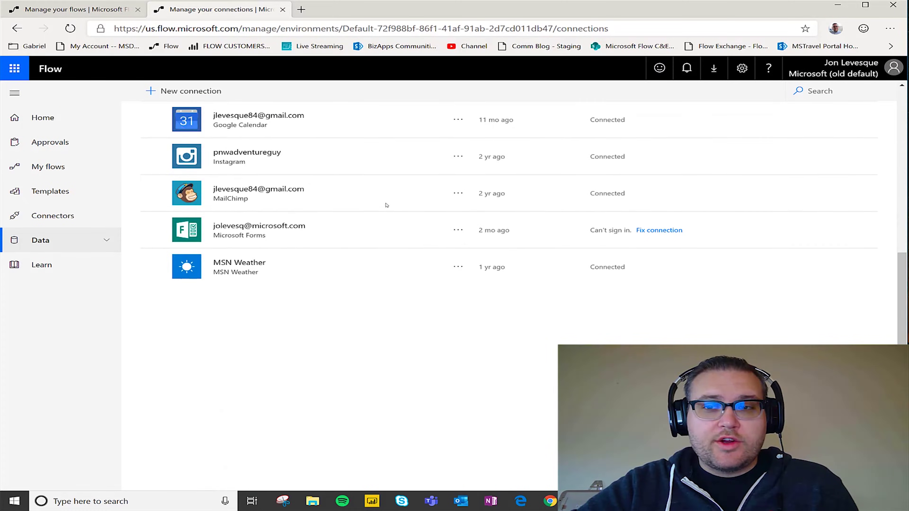
scroll(387, 205, up, 5)
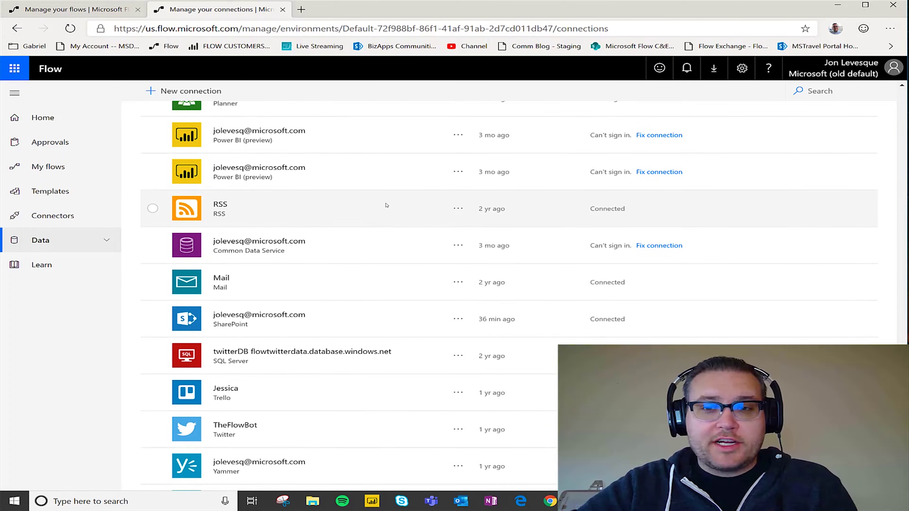
scroll(386, 204, up, 5)
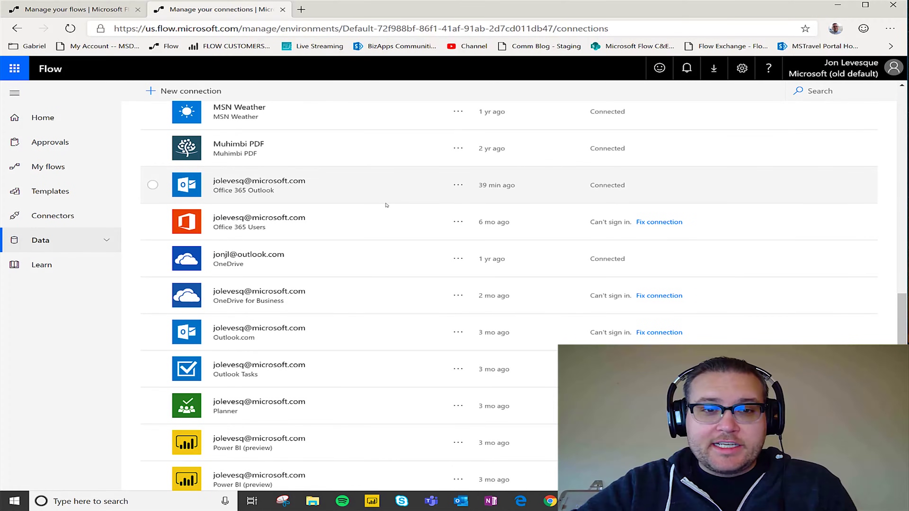
scroll(386, 205, up, 4)
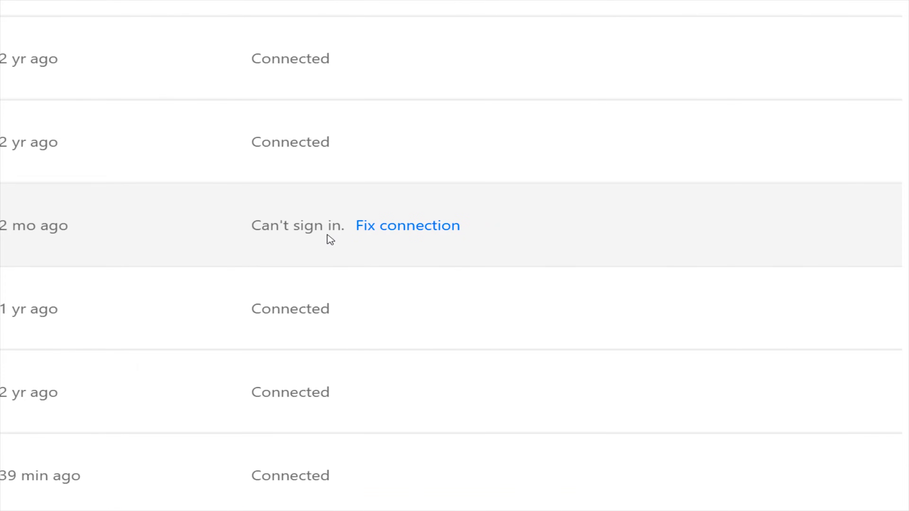
Use Fix connection on the Microsoft Forms row so it reads Connected.
click(425, 231)
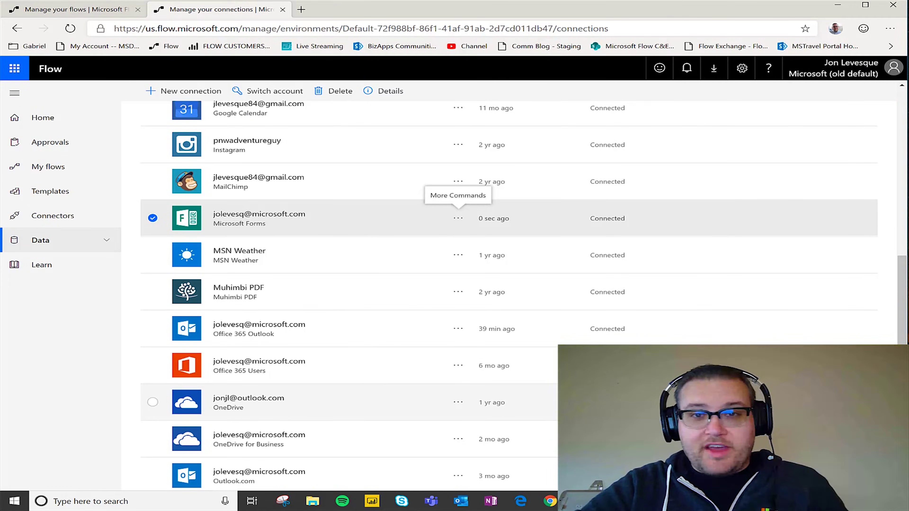
Browse the My flows list, then open the Forms-response email flow's details page.
click(43, 167)
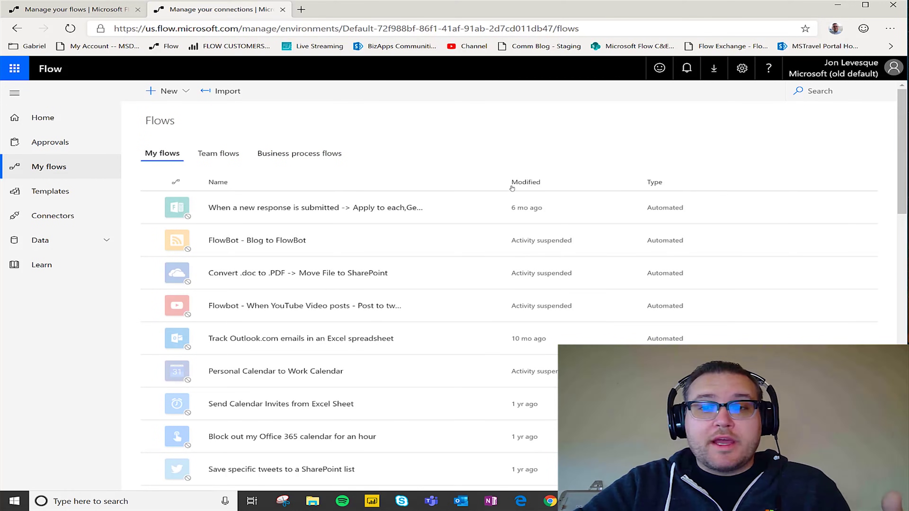
scroll(444, 333, down, 1)
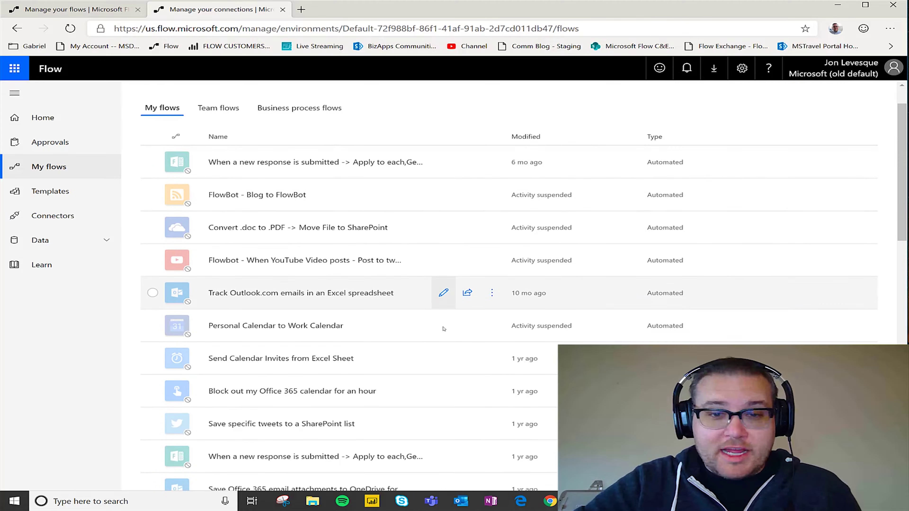
scroll(444, 329, down, 1)
scroll(444, 329, down, 3)
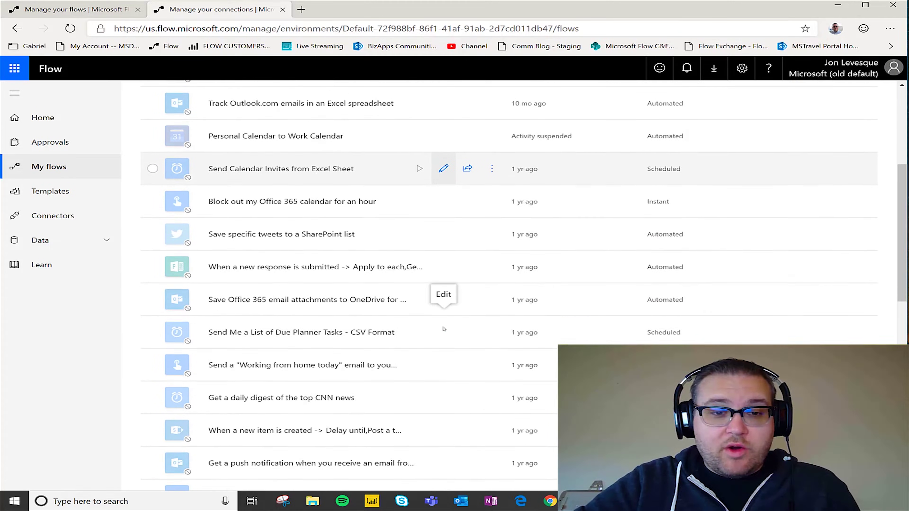
scroll(444, 329, down, 6)
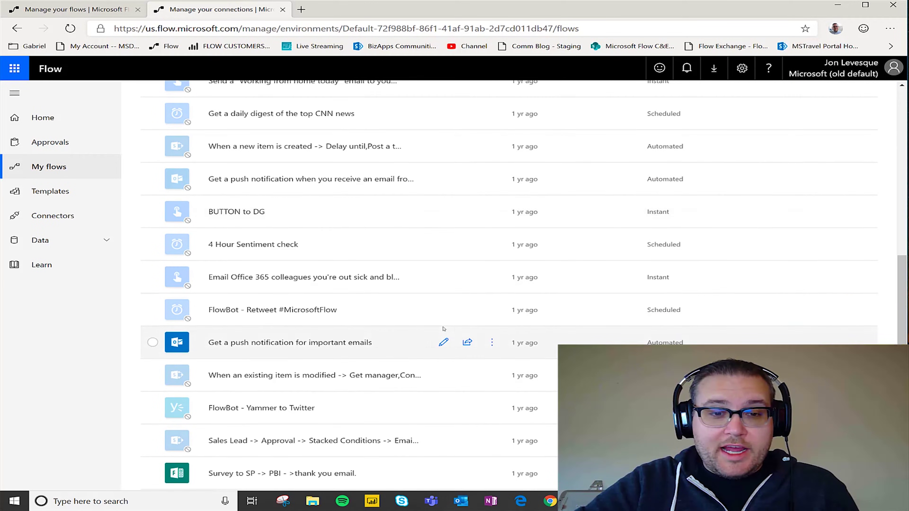
scroll(444, 328, down, 4)
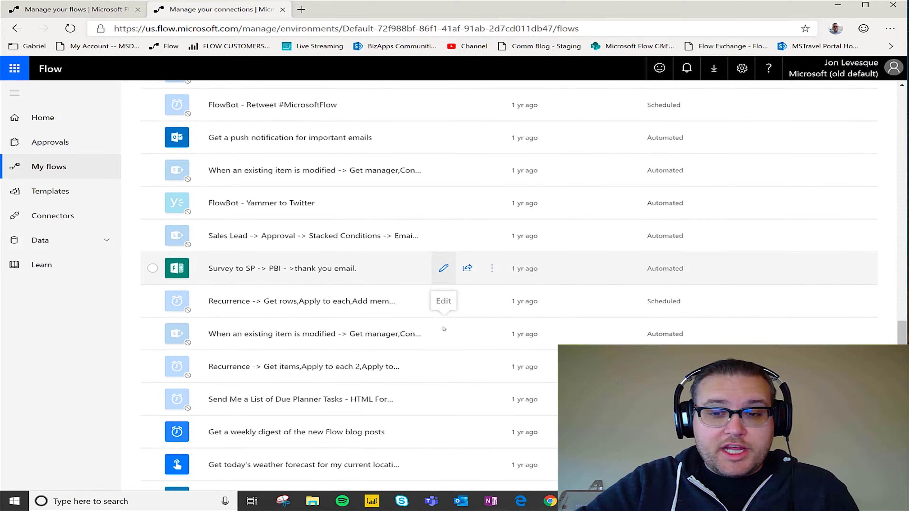
scroll(444, 328, down, 3)
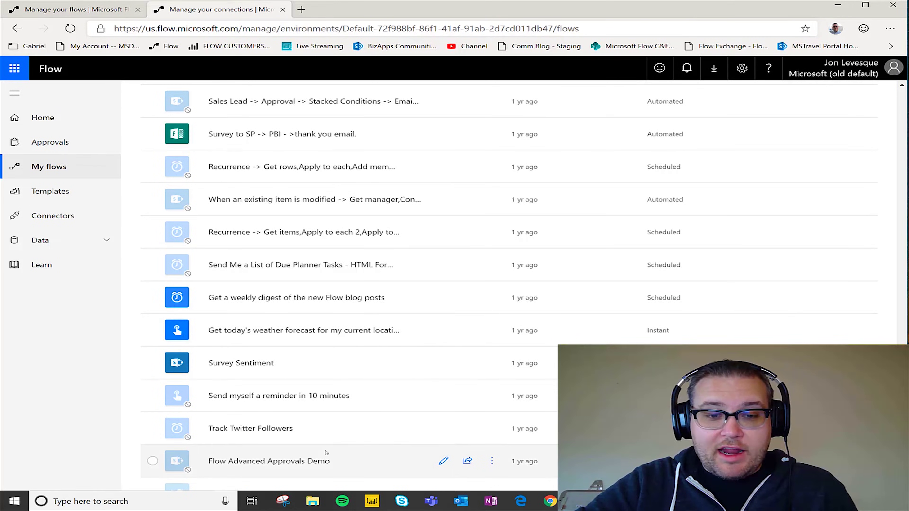
scroll(326, 453, up, 14)
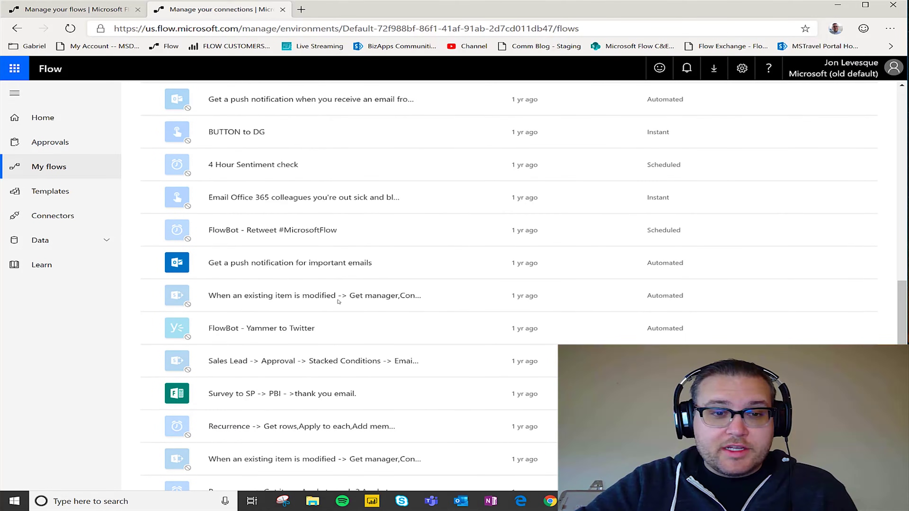
scroll(339, 302, up, 3)
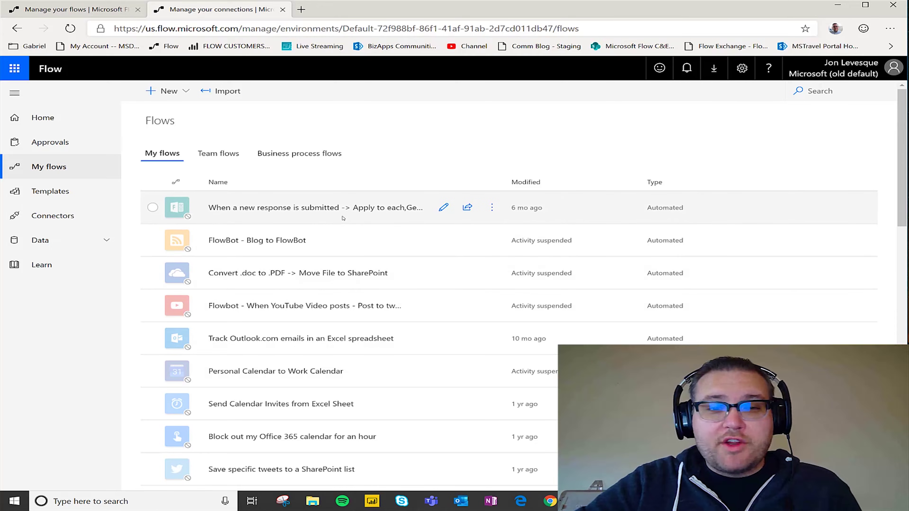
click(302, 211)
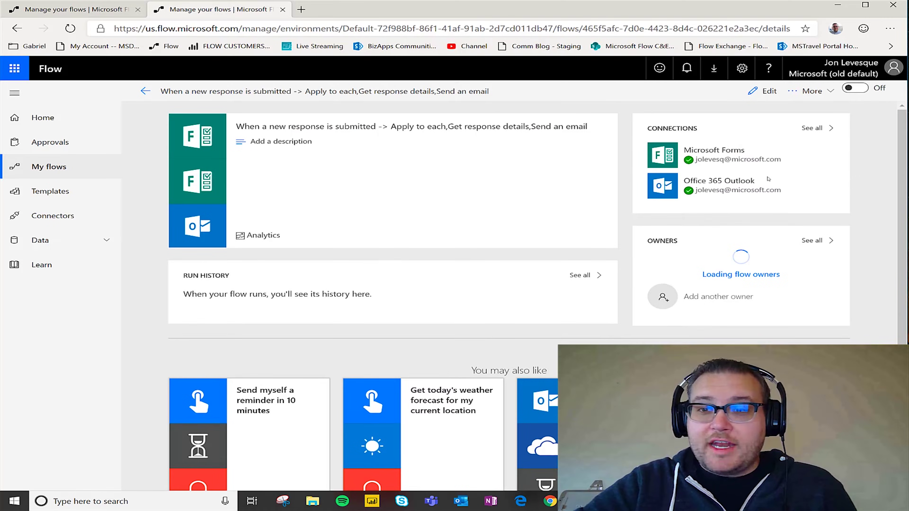
Check flow details, opening the Convert .doc to .PDF flow to view its broken OneDrive connection.
click(146, 91)
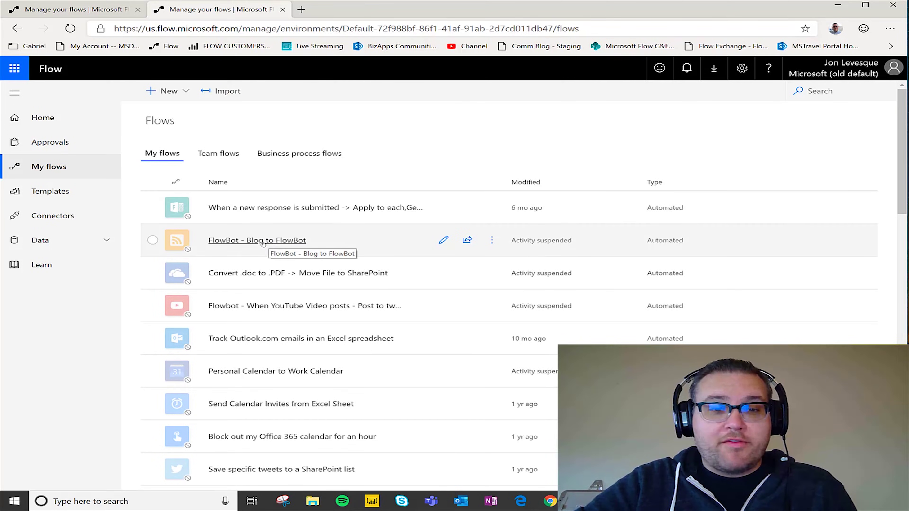
click(263, 244)
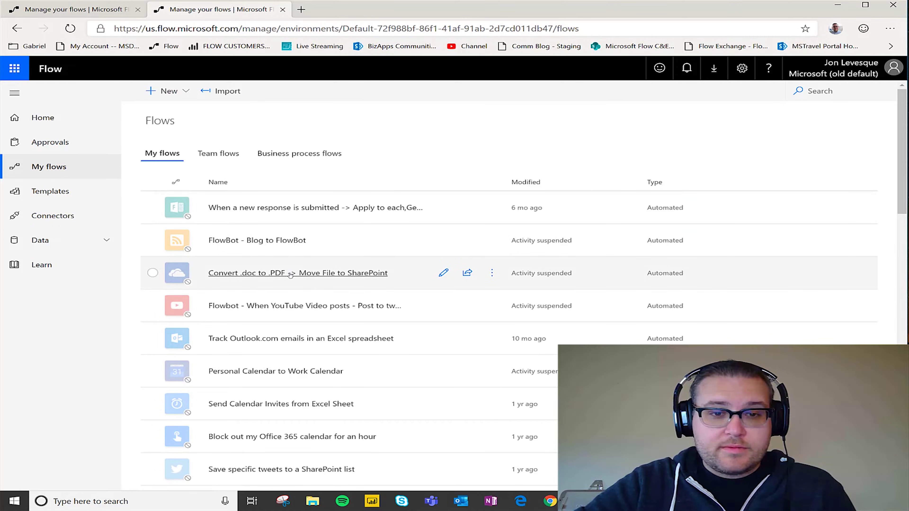
click(291, 275)
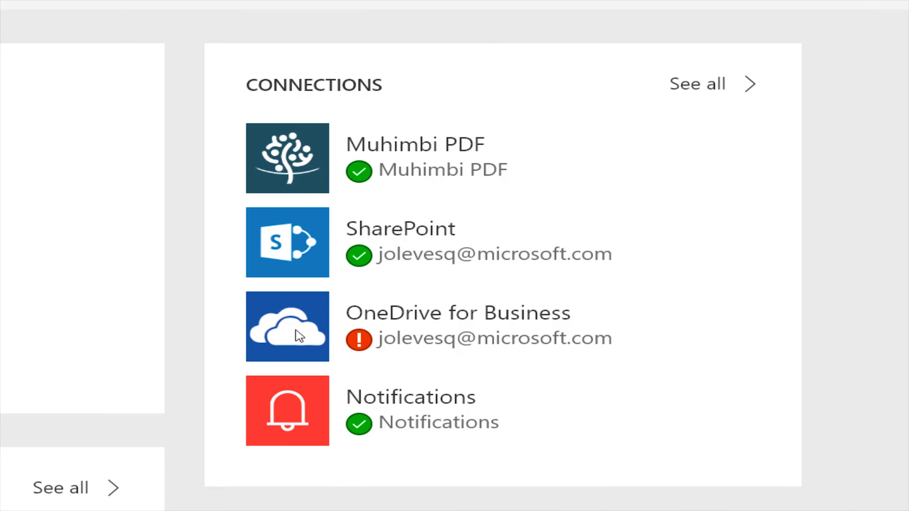
click(711, 85)
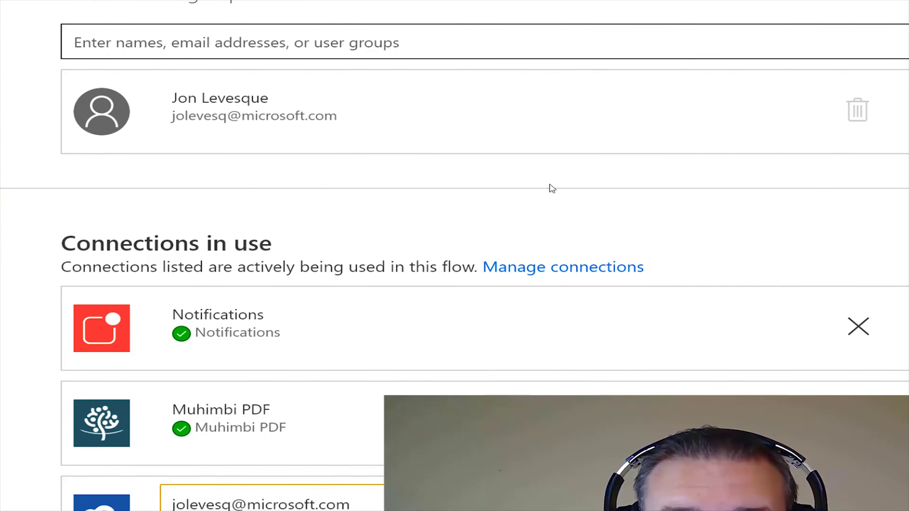
Go from the flow's connections to Manage connections for the Microsoft (old default) environment.
click(561, 269)
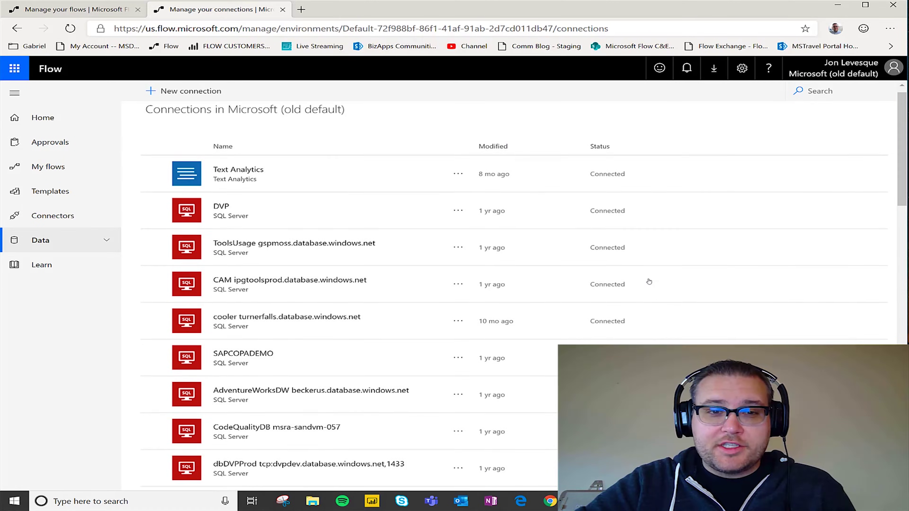
scroll(649, 282, down, 3)
Fix the OneDrive for Business connection by signing back in with your account.
scroll(649, 282, down, 5)
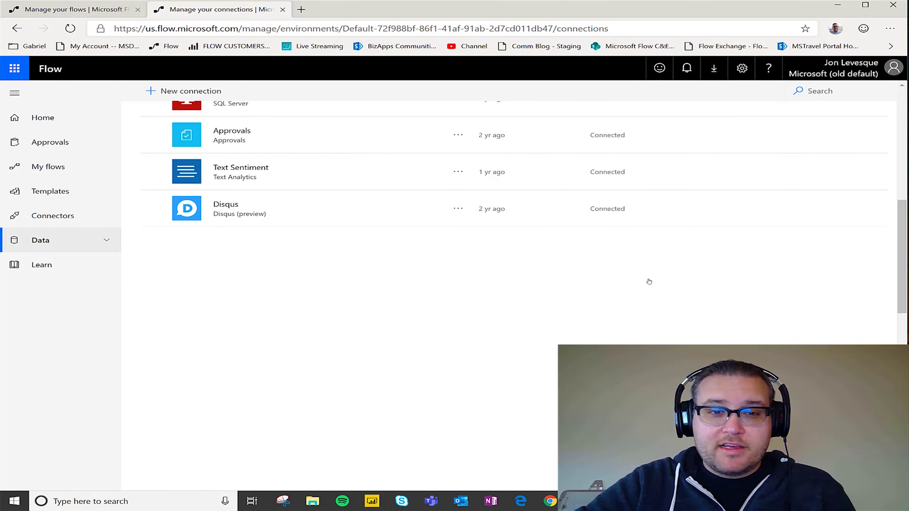
scroll(649, 281, down, 3)
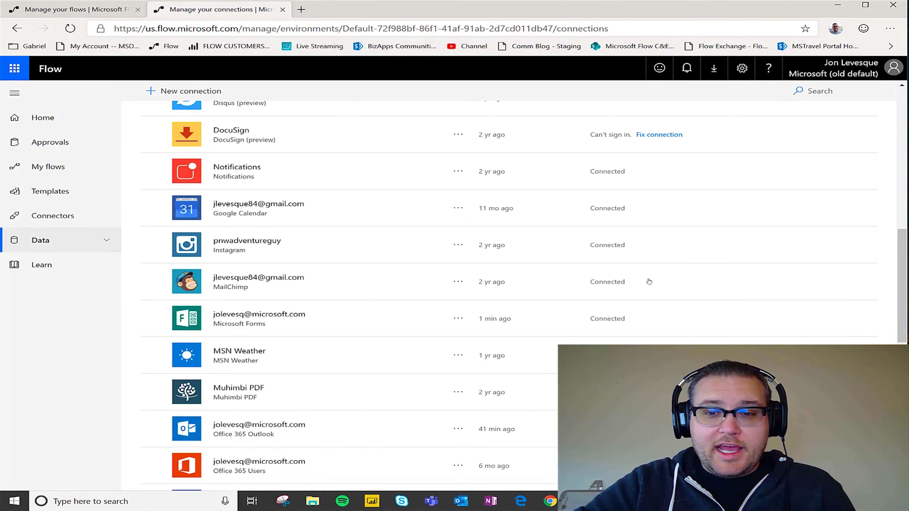
scroll(649, 282, down, 6)
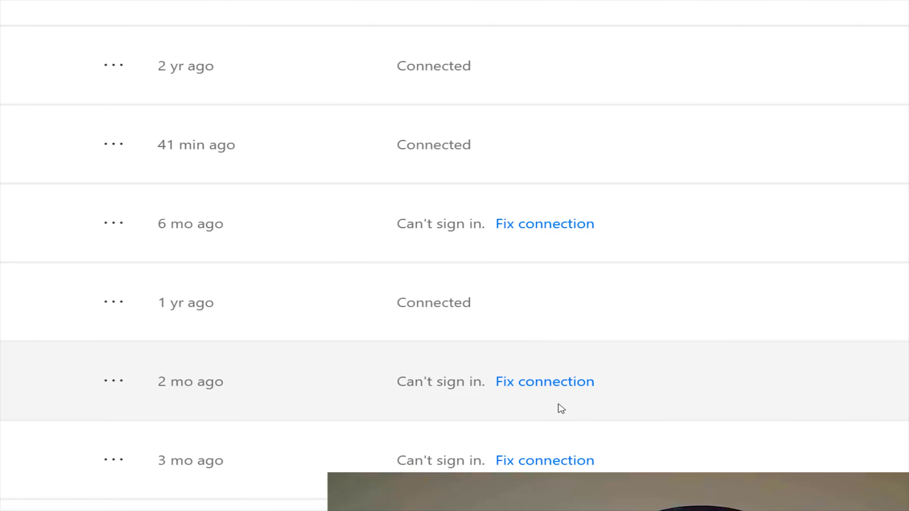
click(546, 387)
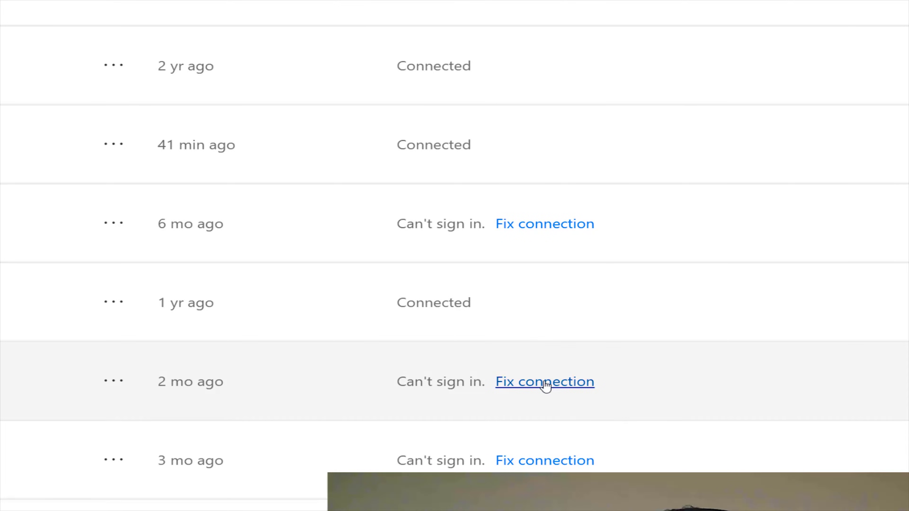
click(546, 384)
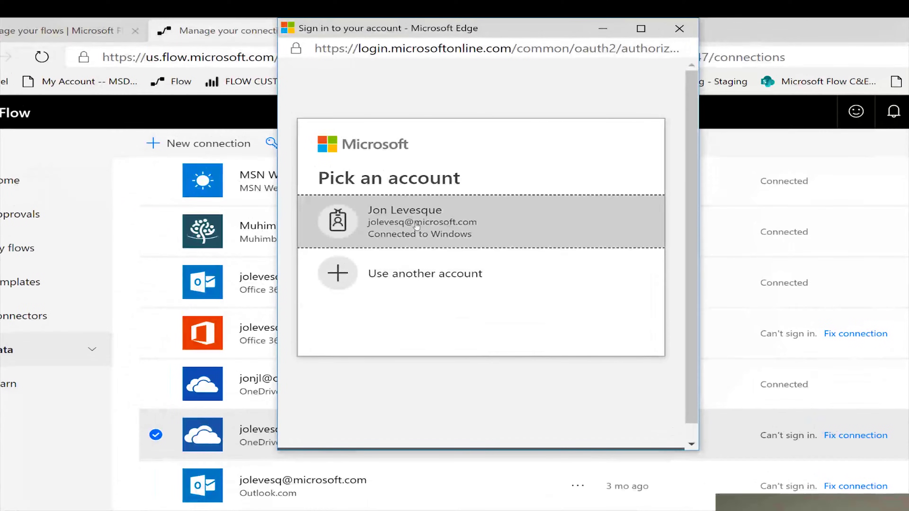
click(416, 225)
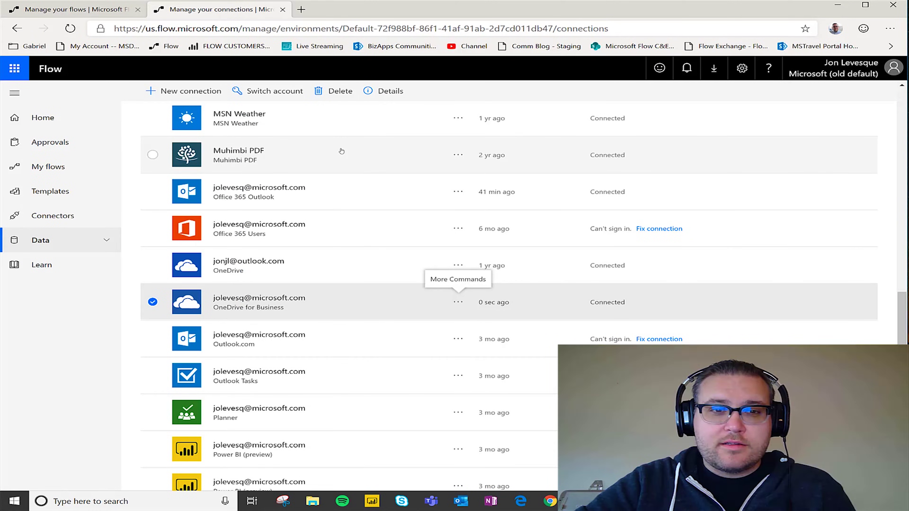
Reopen the Convert .doc to .PDF flow from My flows and switch it back On.
click(47, 165)
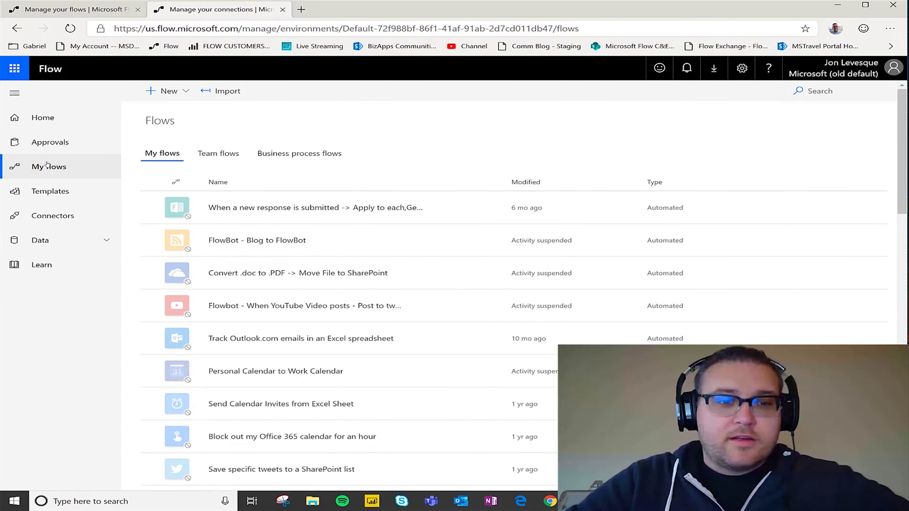
click(314, 274)
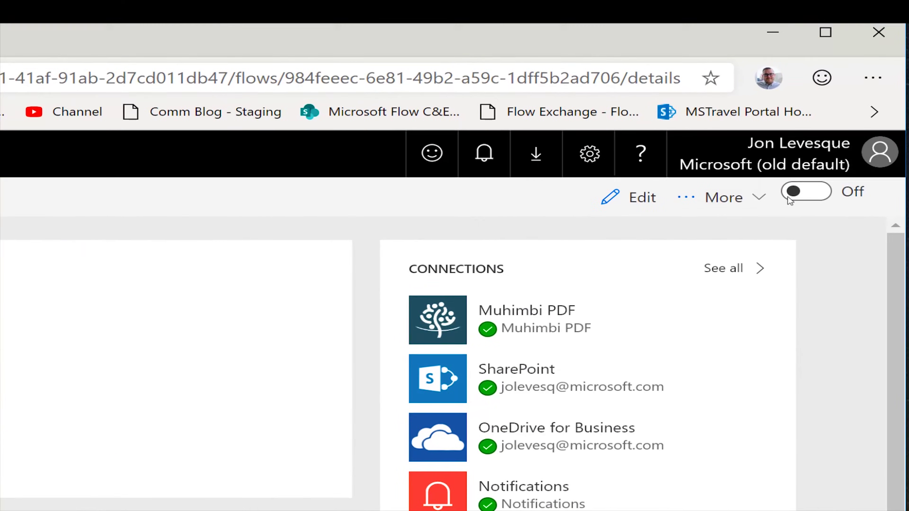
click(791, 195)
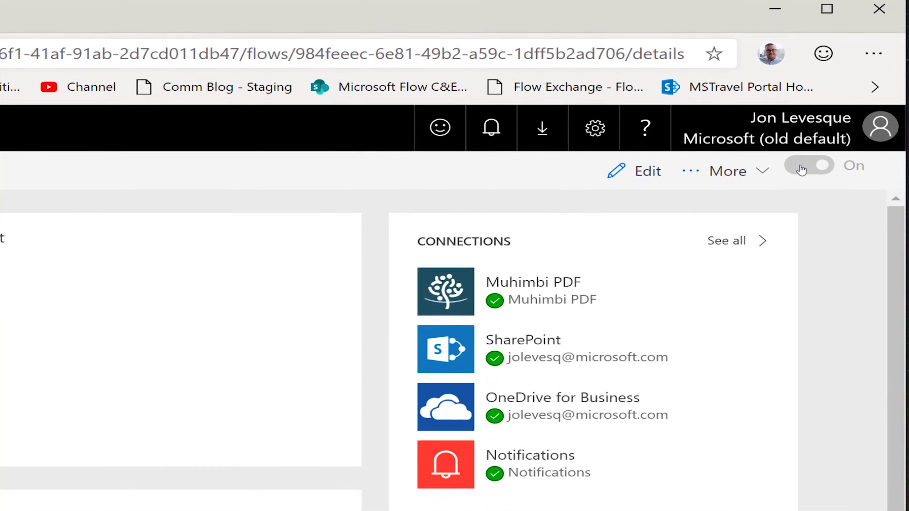